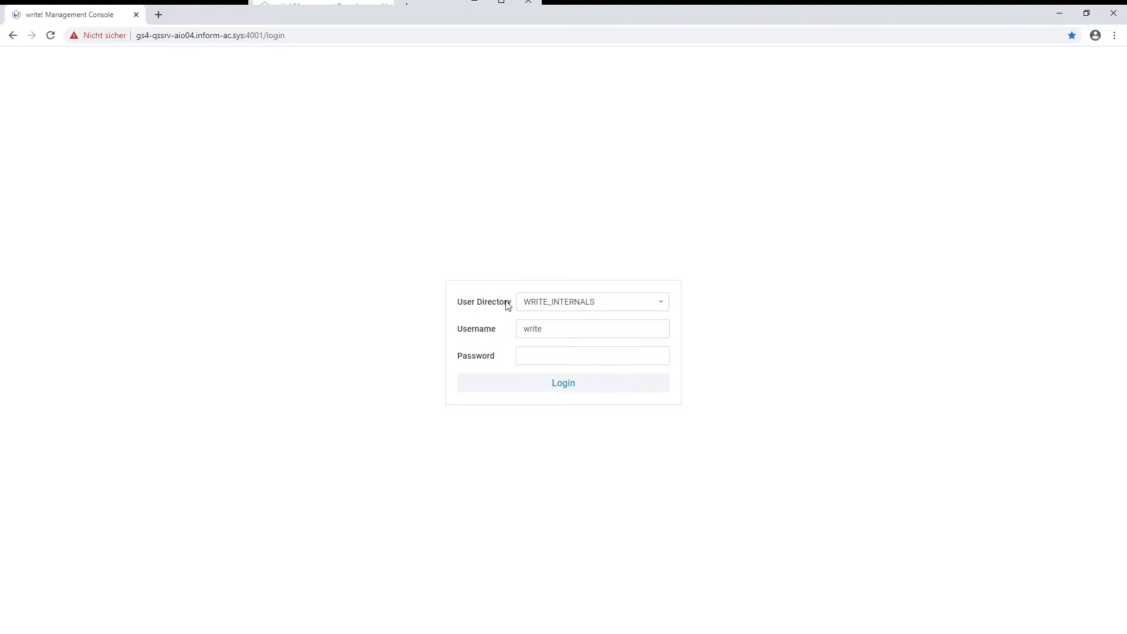
Log in as user 'write' with the WRITE_INTERNALS user directory
click(577, 301)
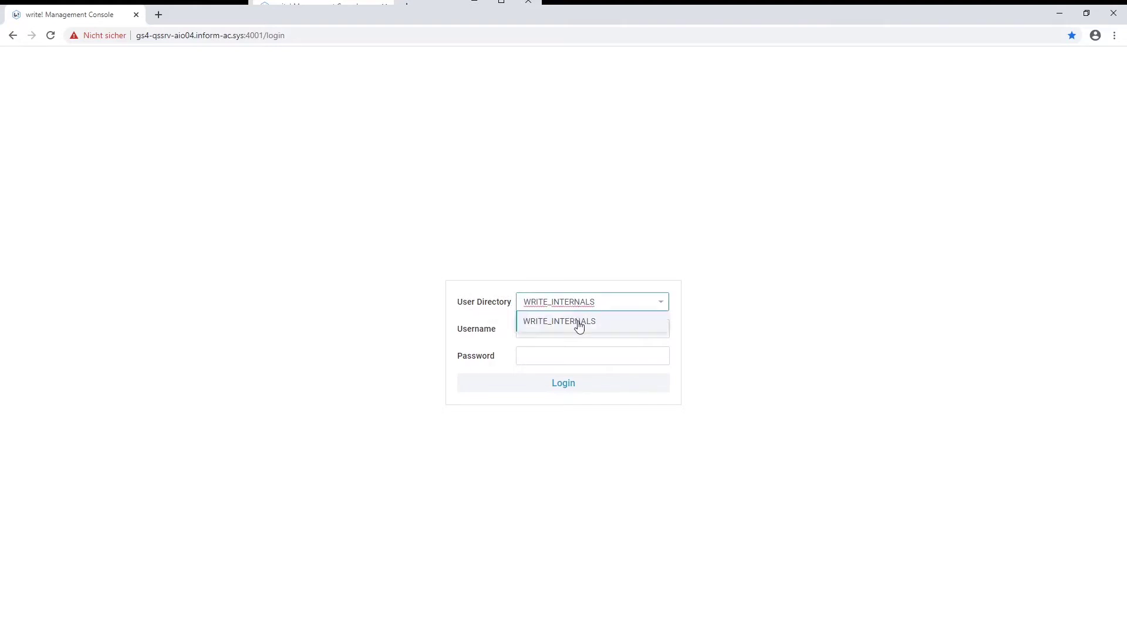
click(579, 324)
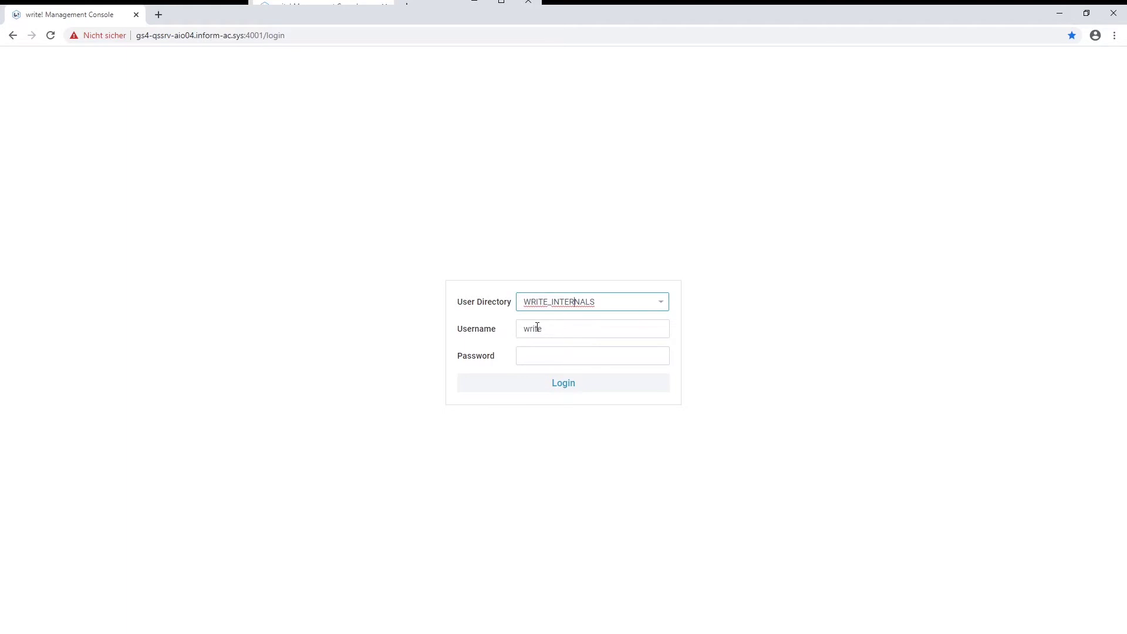
click(542, 354)
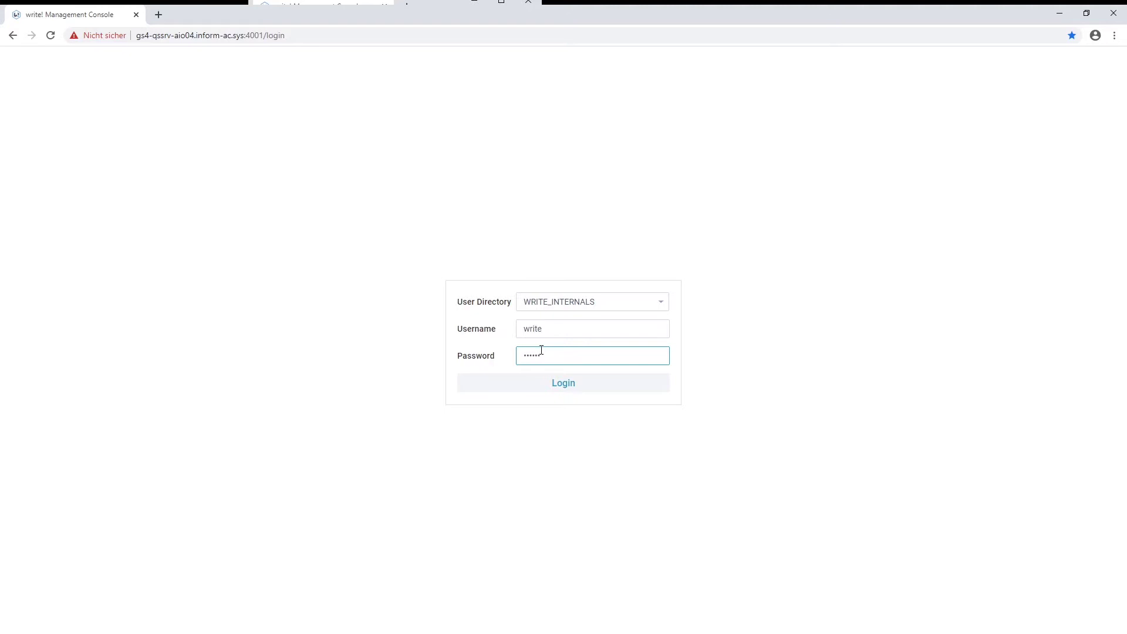
click(563, 383)
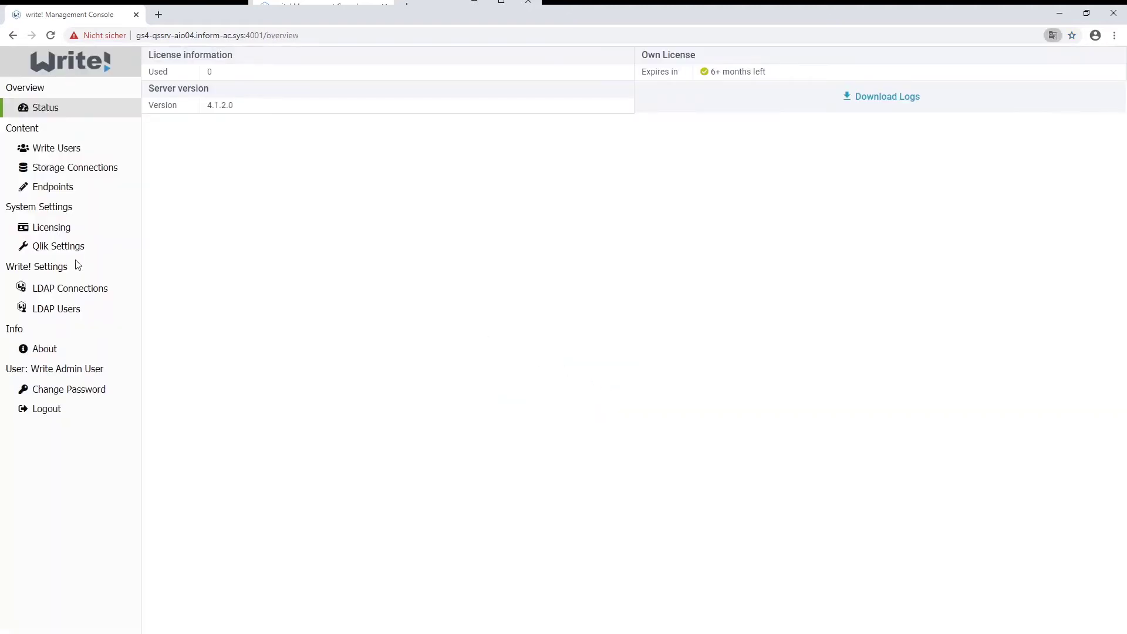
Create a new LDAP connection 'informacsys' described as 'Internal INFORM user directory'
click(44, 288)
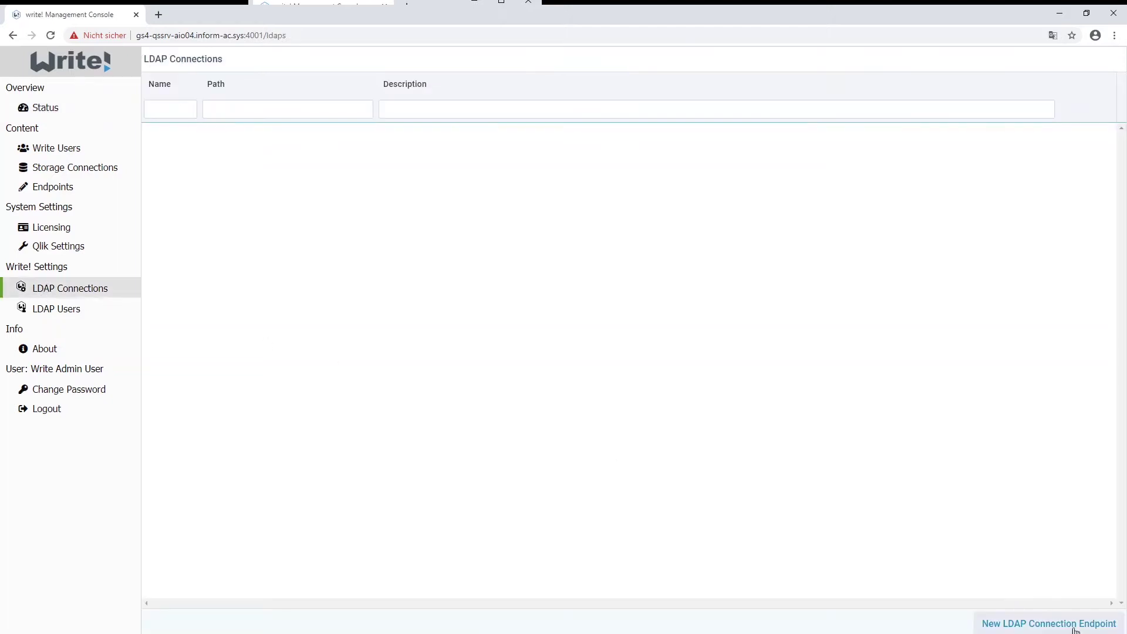
click(1048, 624)
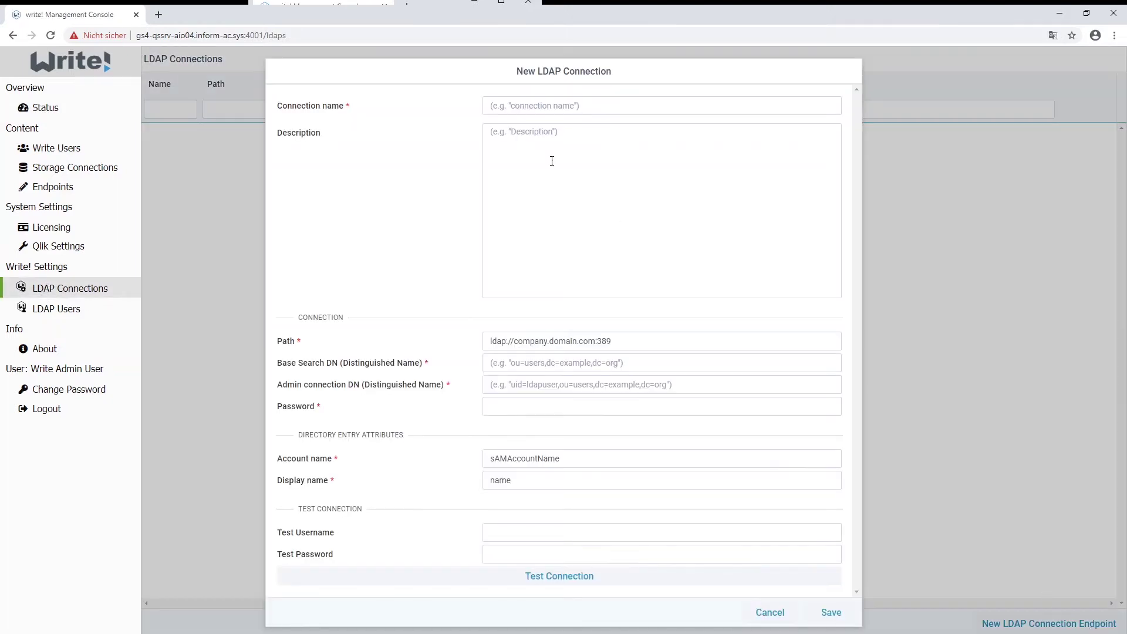
click(502, 109)
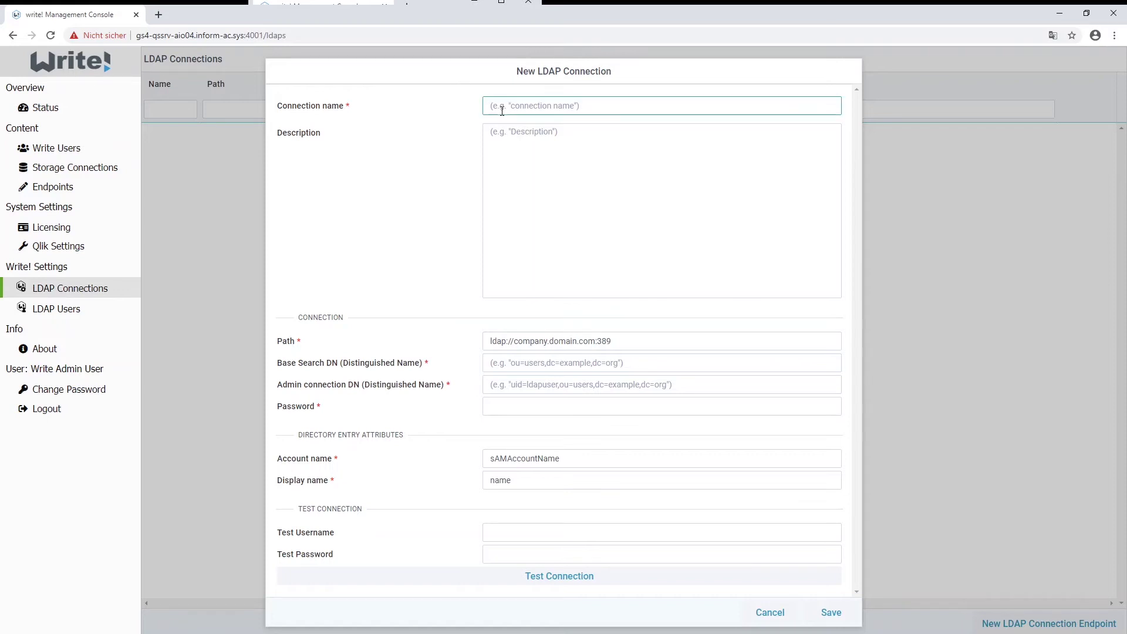
text(informa)
text(csys)
click(503, 134)
text(Internal)
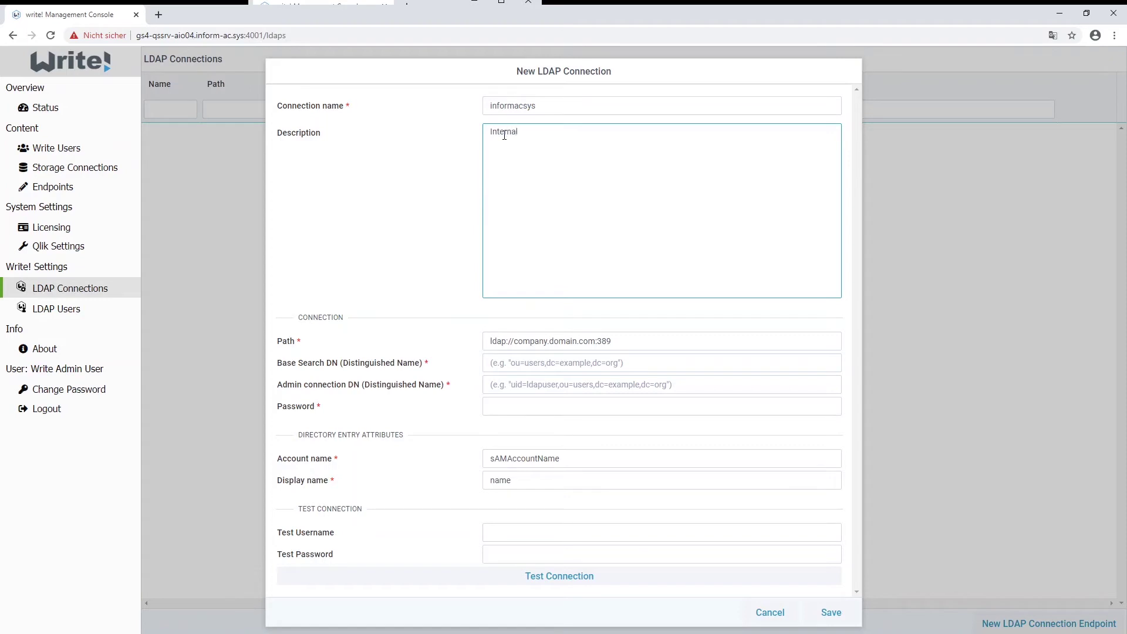
text( INFORM user di)
text(rectory)
Enter server path ldap://inform-ac.sys:389, base search DN, admin DN and admin password
click(595, 341)
key(BackSpace)
key(BackSpace)
key(BackSpace)
key(BackSpace)
key(BackSpace)
key(BackSpace)
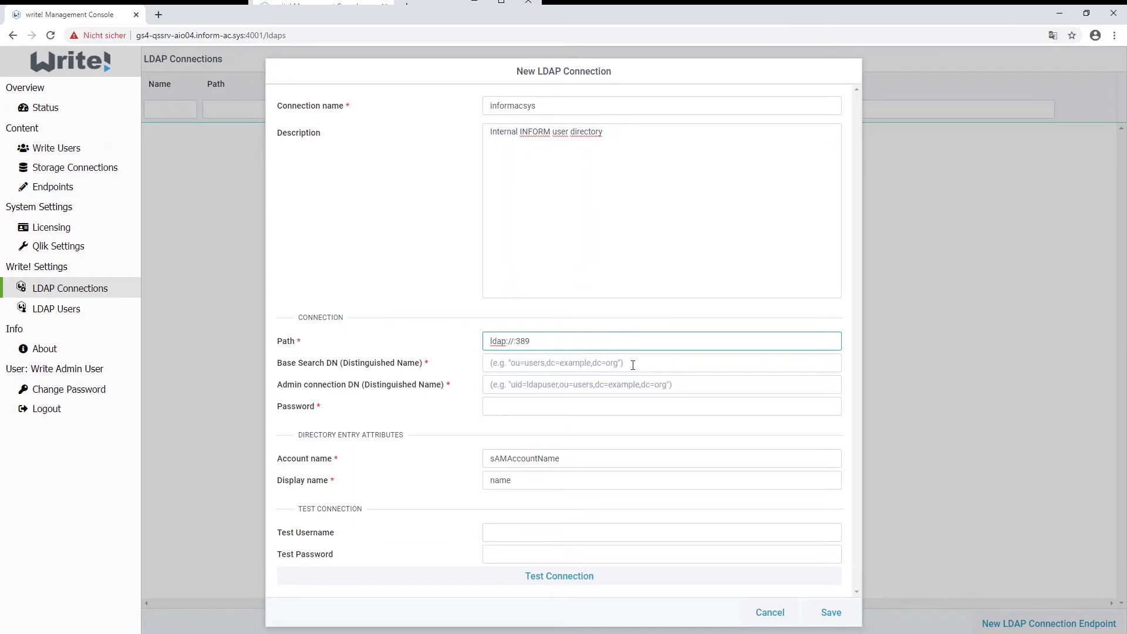
text(inform-ac)
text(.sys)
click(494, 363)
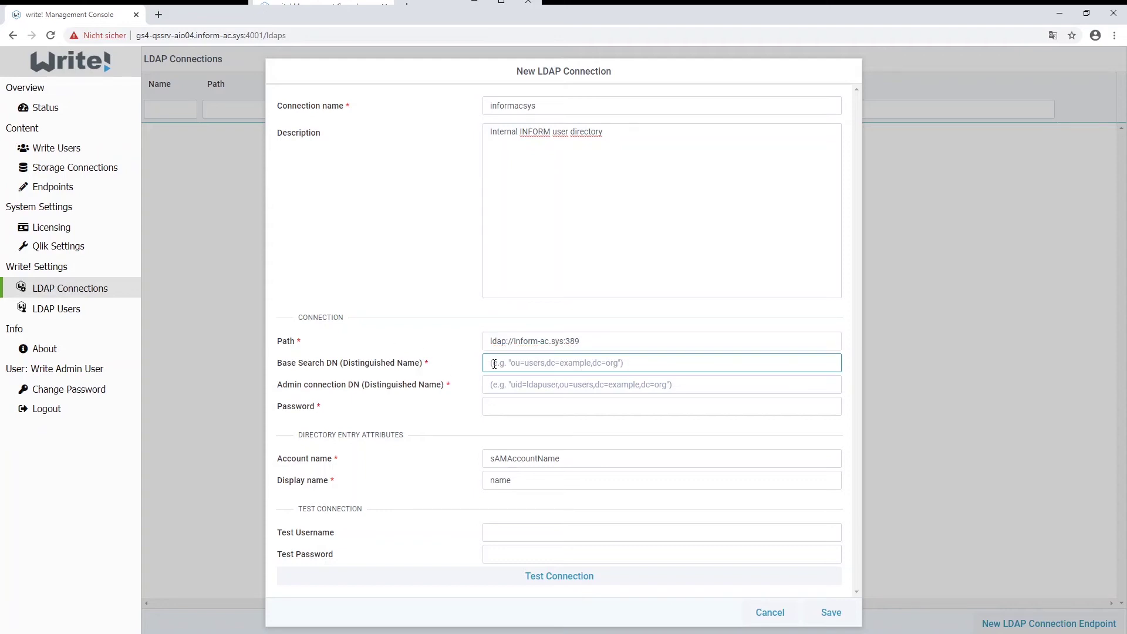
text(OU=Users,OU=Felios,DC=inform-ac,DC=sys)
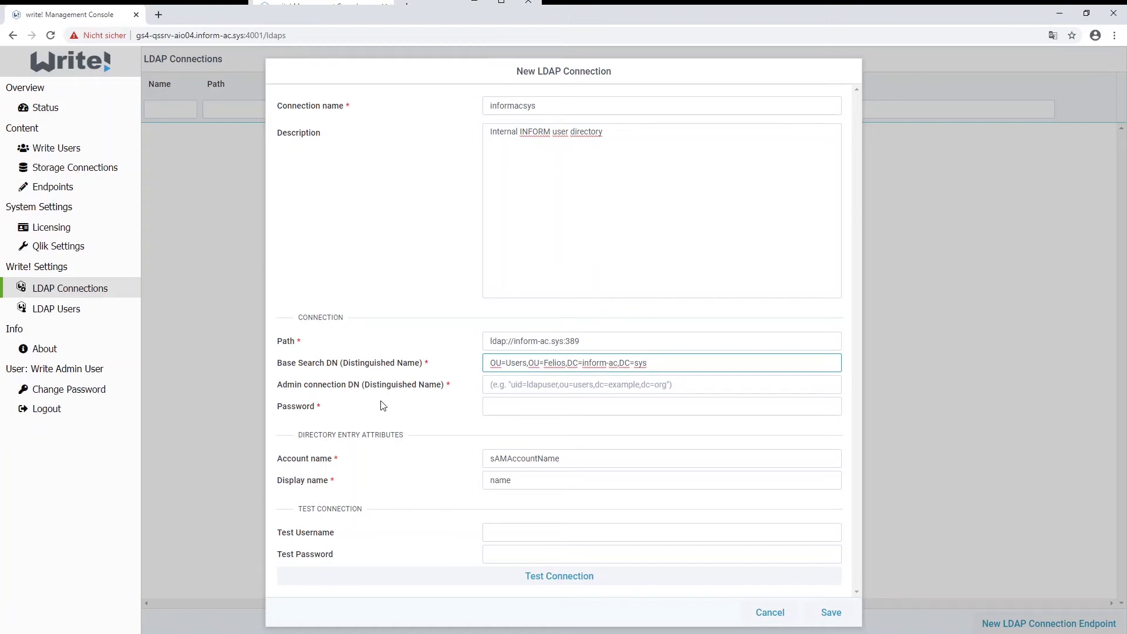
click(492, 384)
text(CN=Felis,OU=Users,OU=Felios,DC=inform-ac,DC=sys)
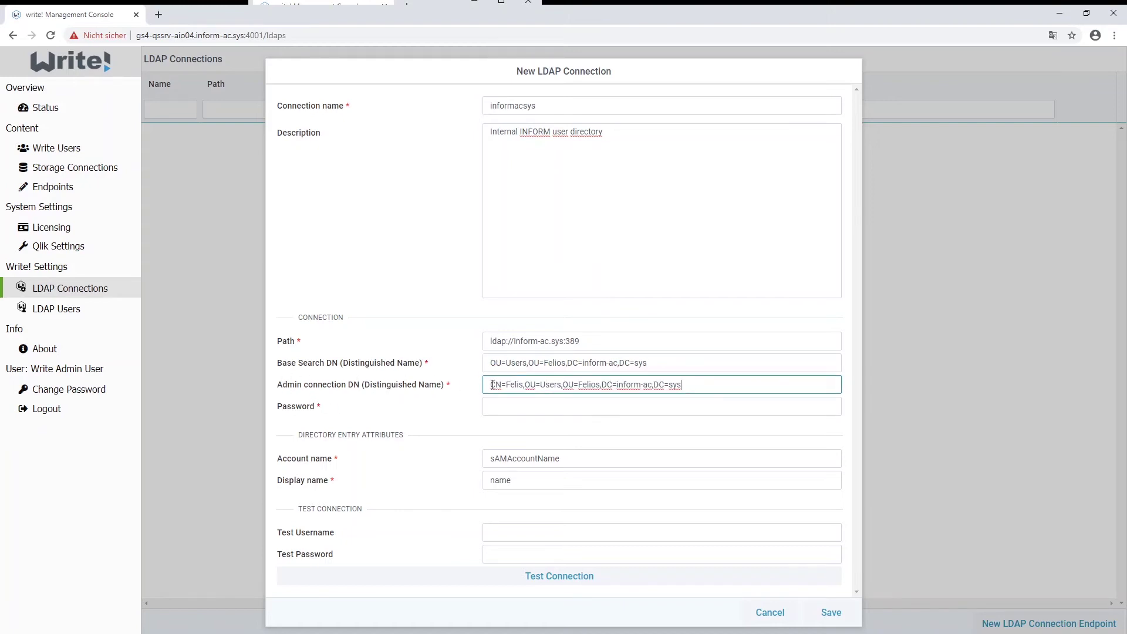
click(503, 408)
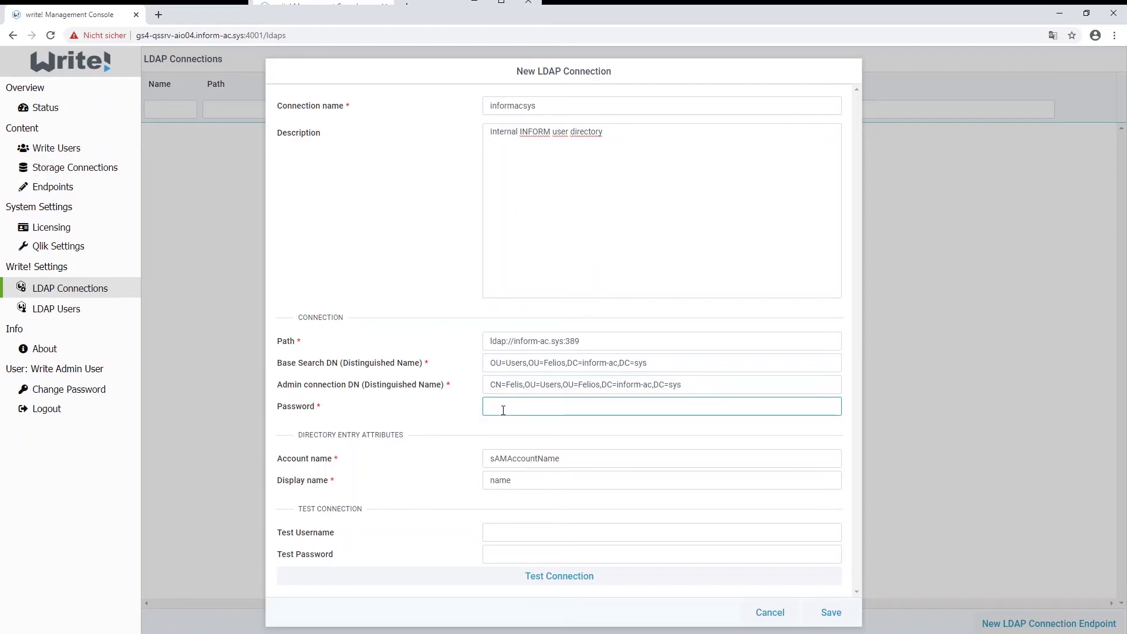
text(•)
Test the connection with a test username and password, then save it
click(504, 532)
text(iirelie)
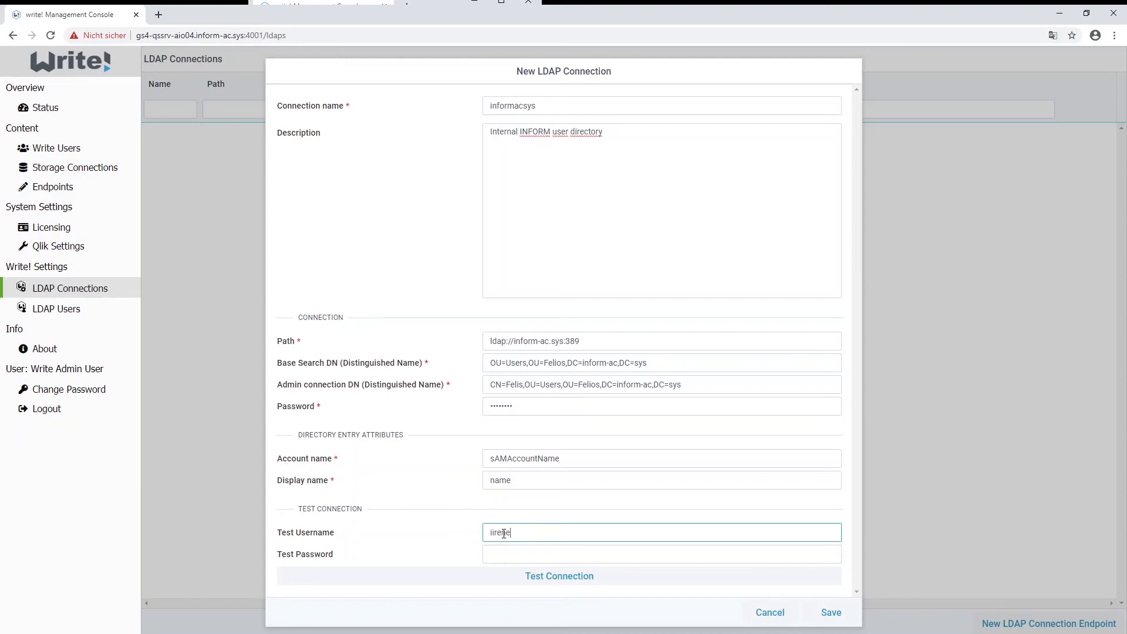
key(Tab)
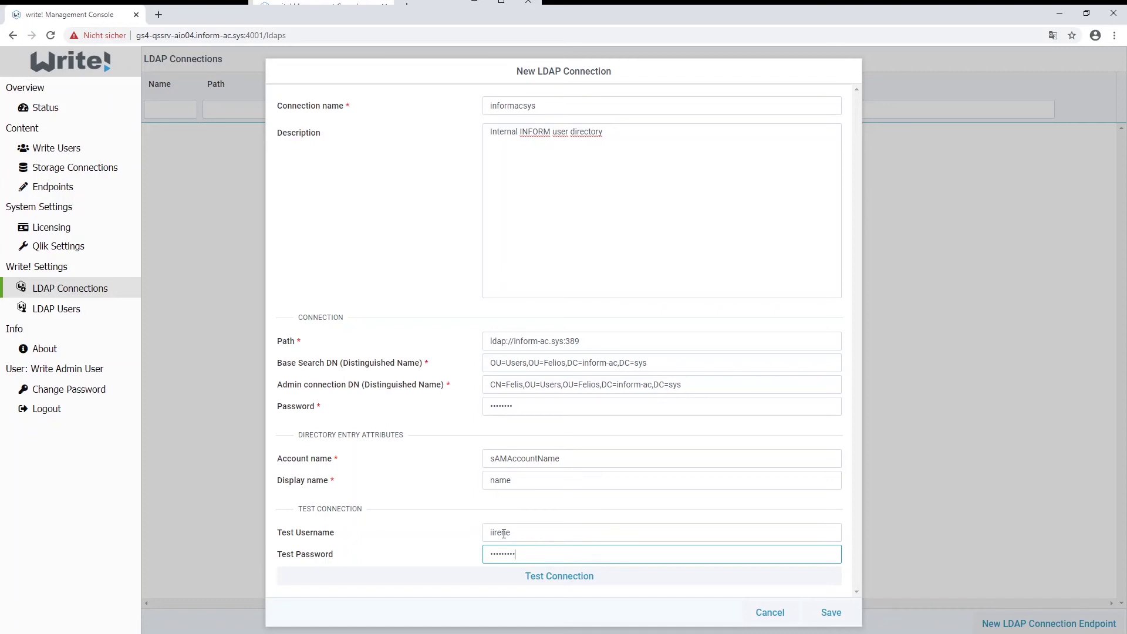
text(....)
click(559, 576)
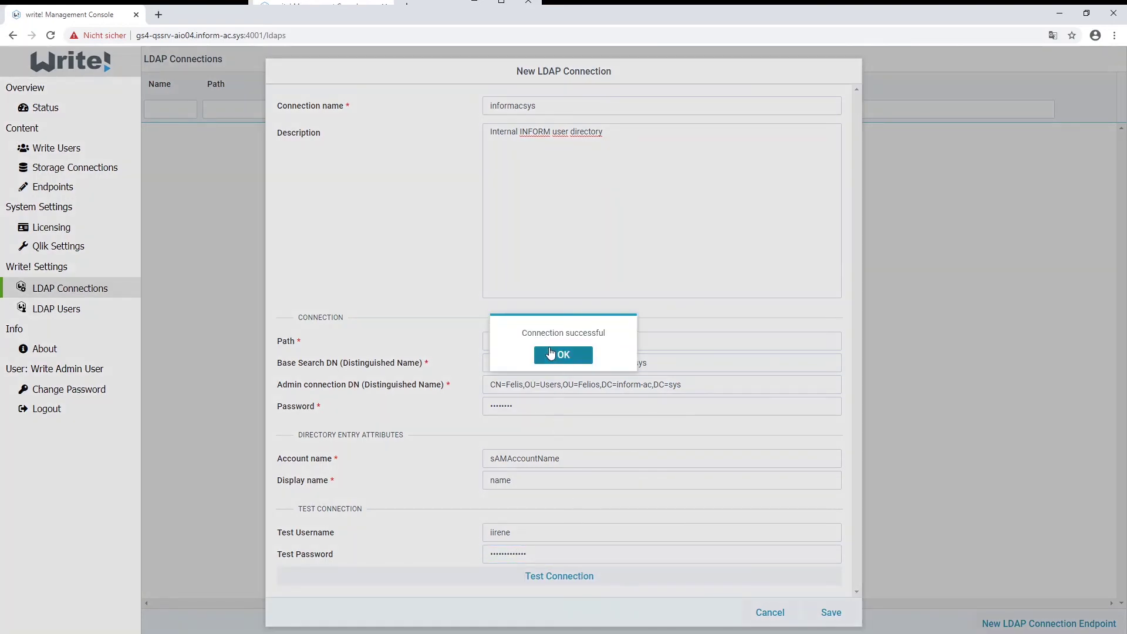
click(552, 354)
click(830, 611)
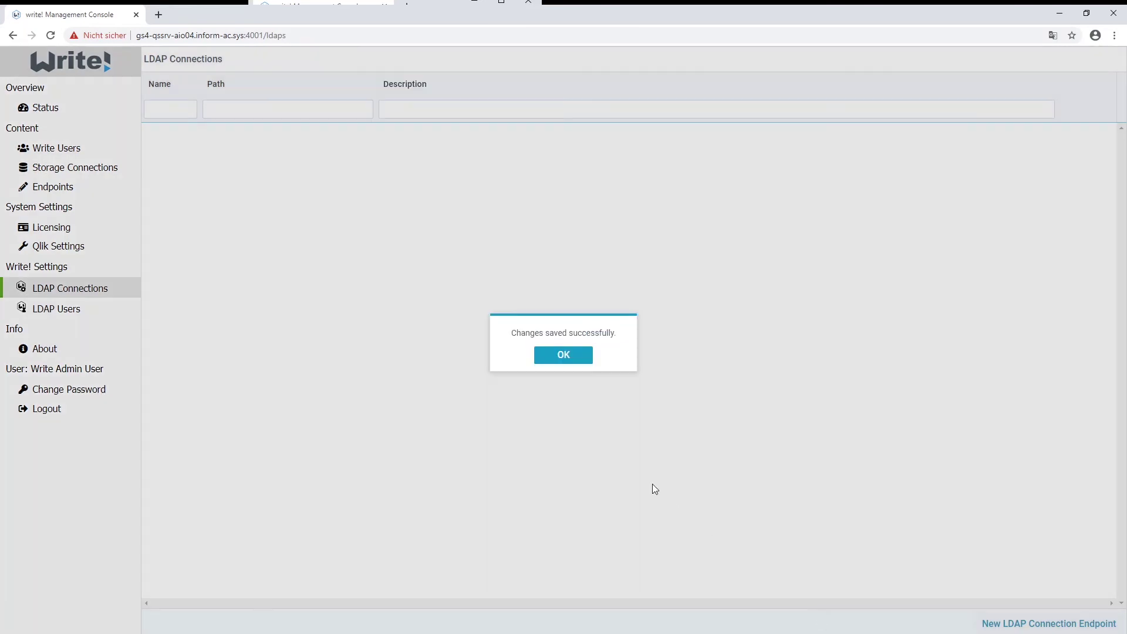
click(564, 354)
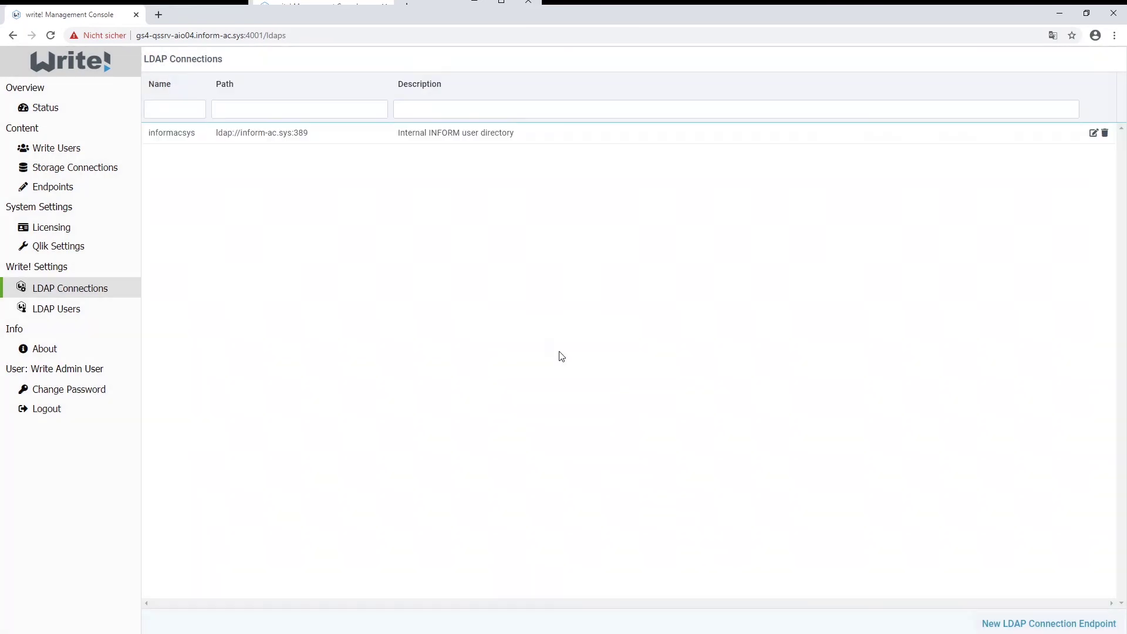
click(57, 308)
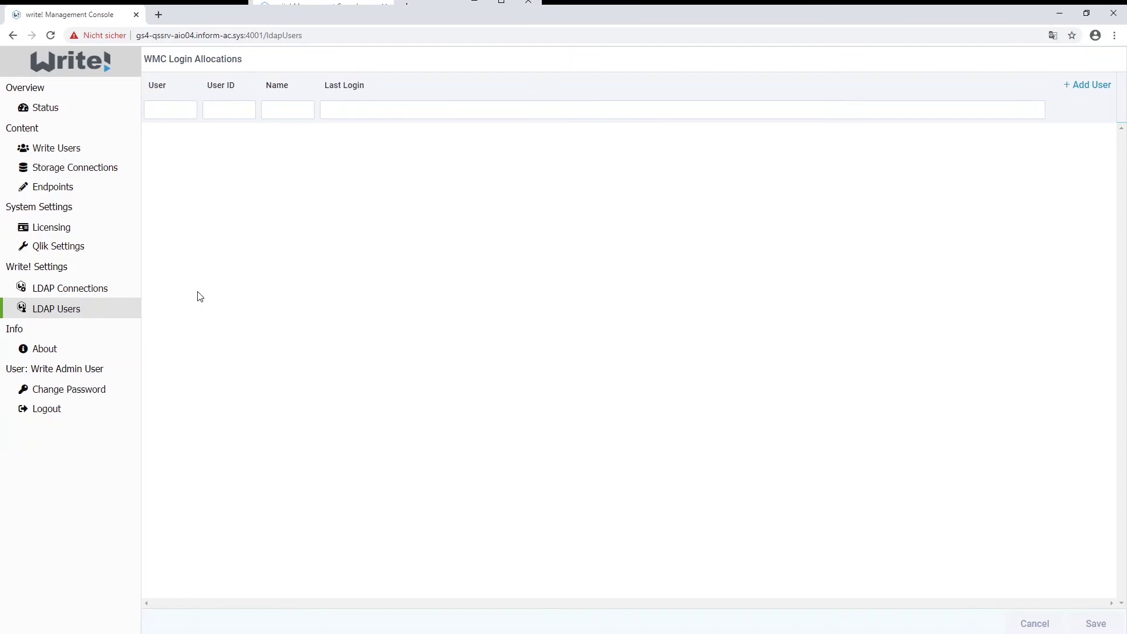
click(1085, 85)
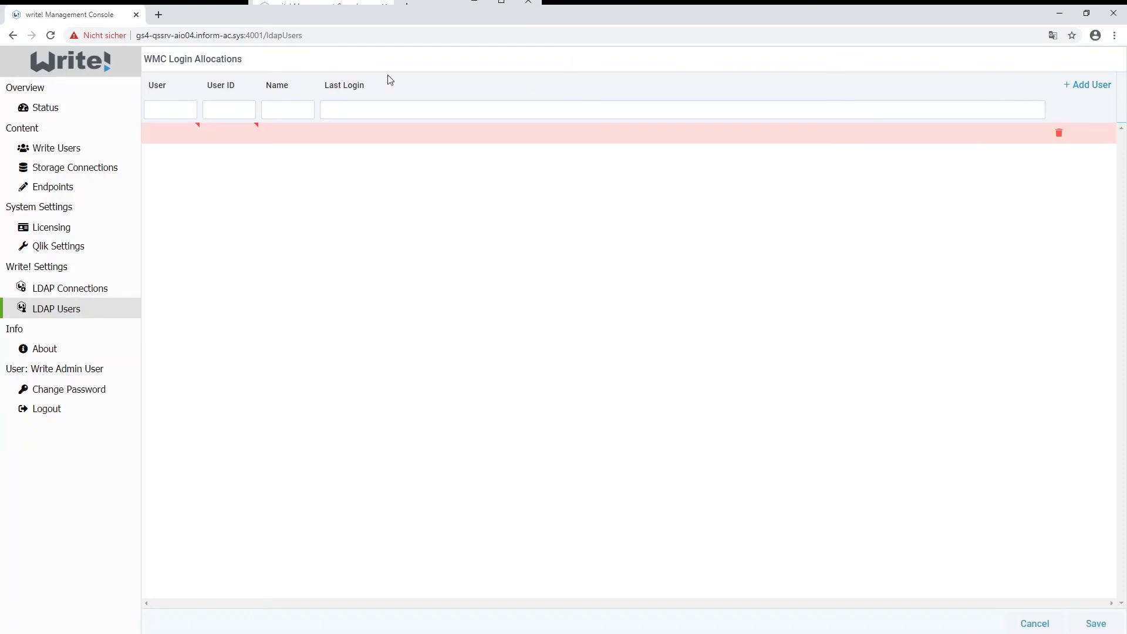
click(170, 132)
text(informacsys)
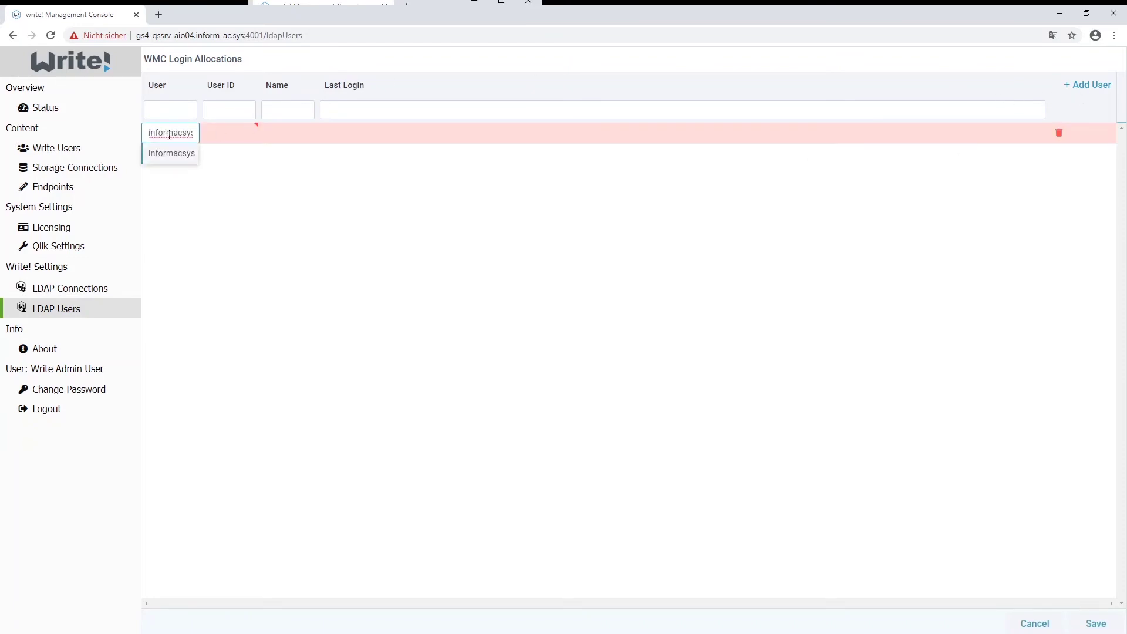
key(Return)
click(228, 132)
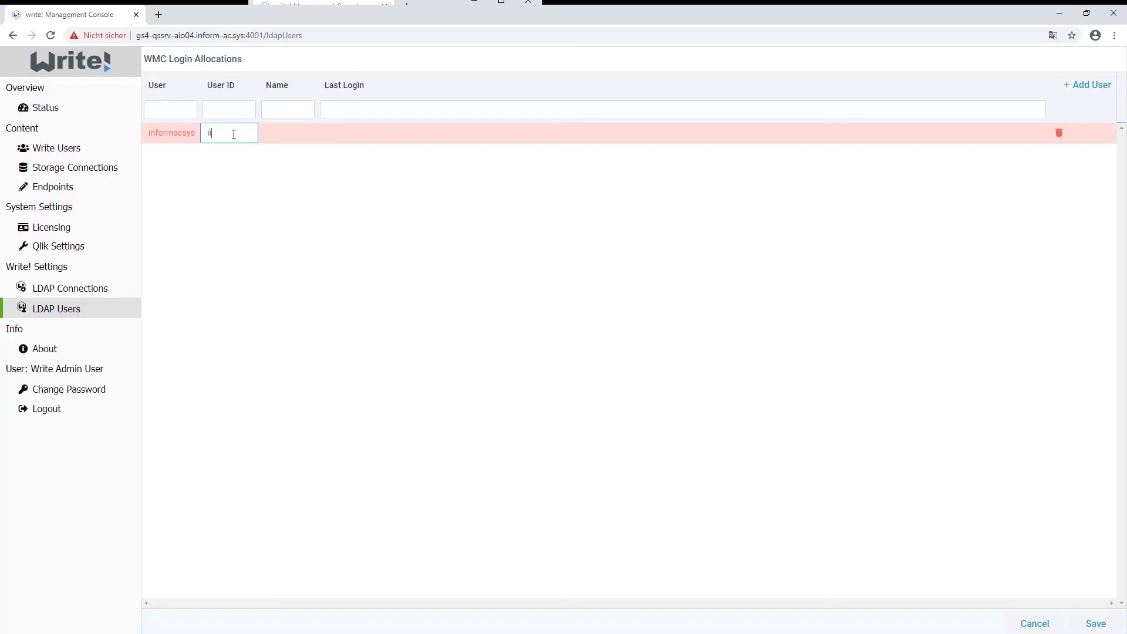
text(irene)
click(273, 136)
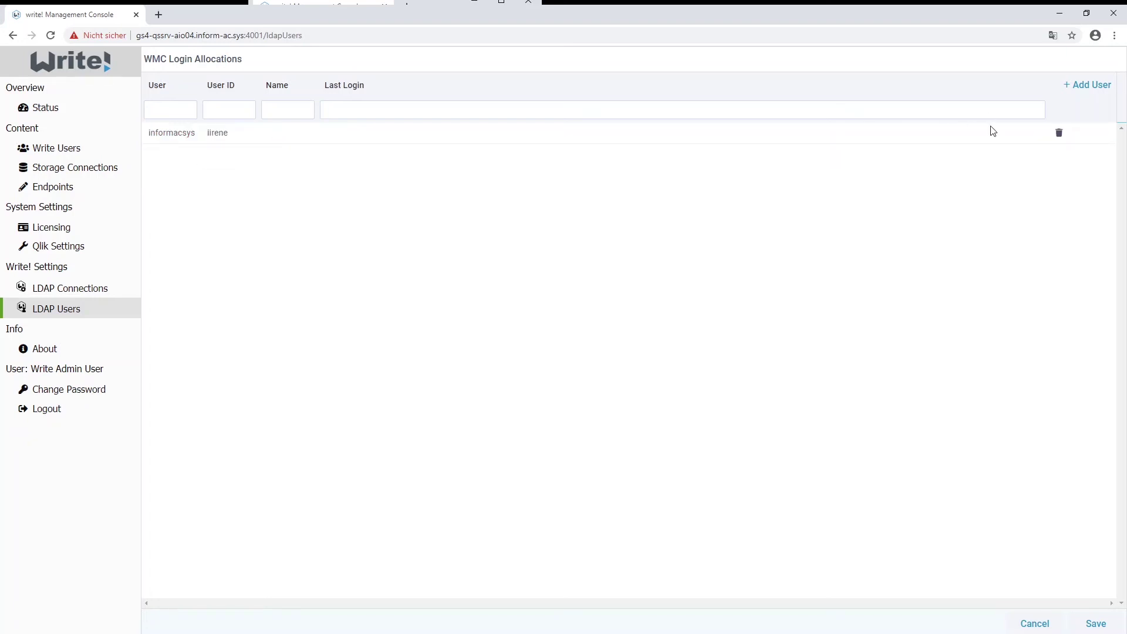
click(1096, 624)
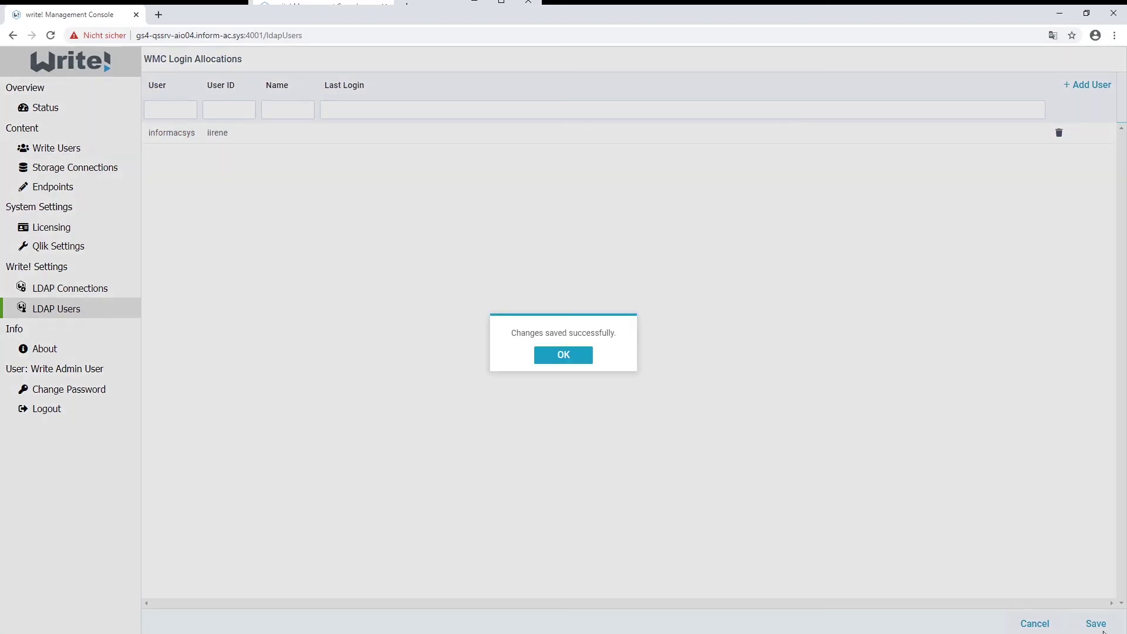
click(565, 355)
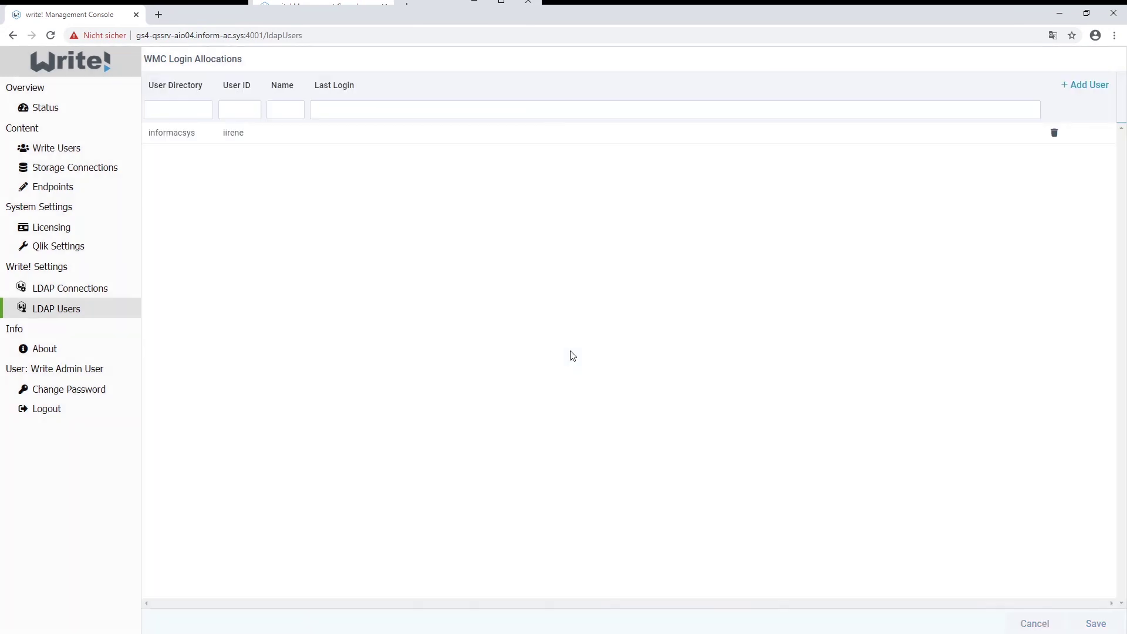
Log out, log back in as the informacsys user, and reopen LDAP Users
click(59, 410)
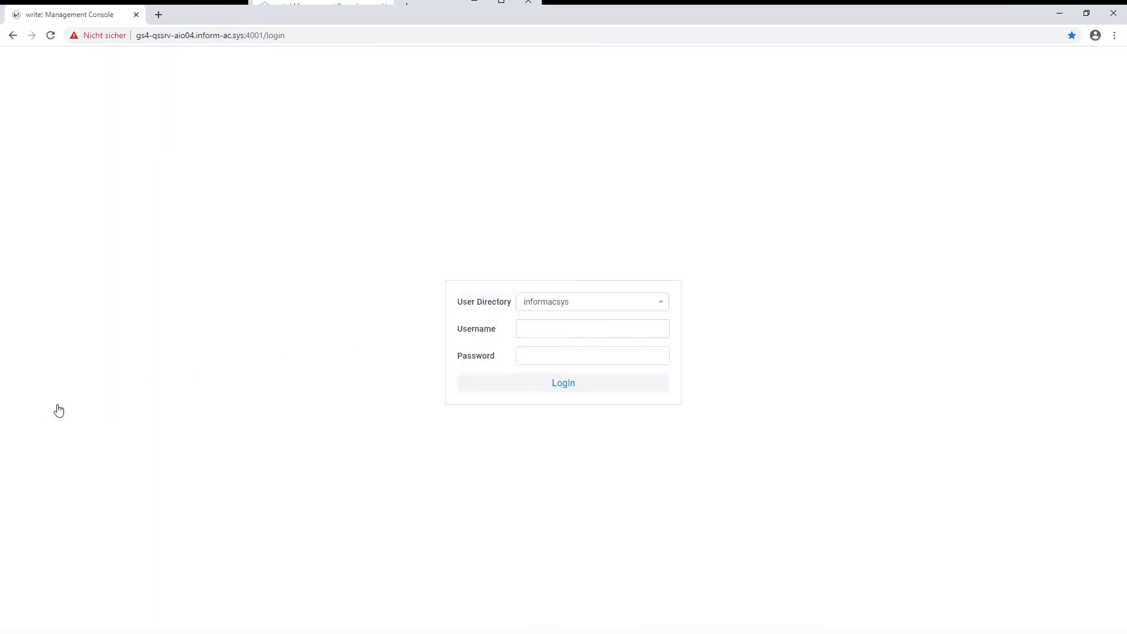
click(599, 301)
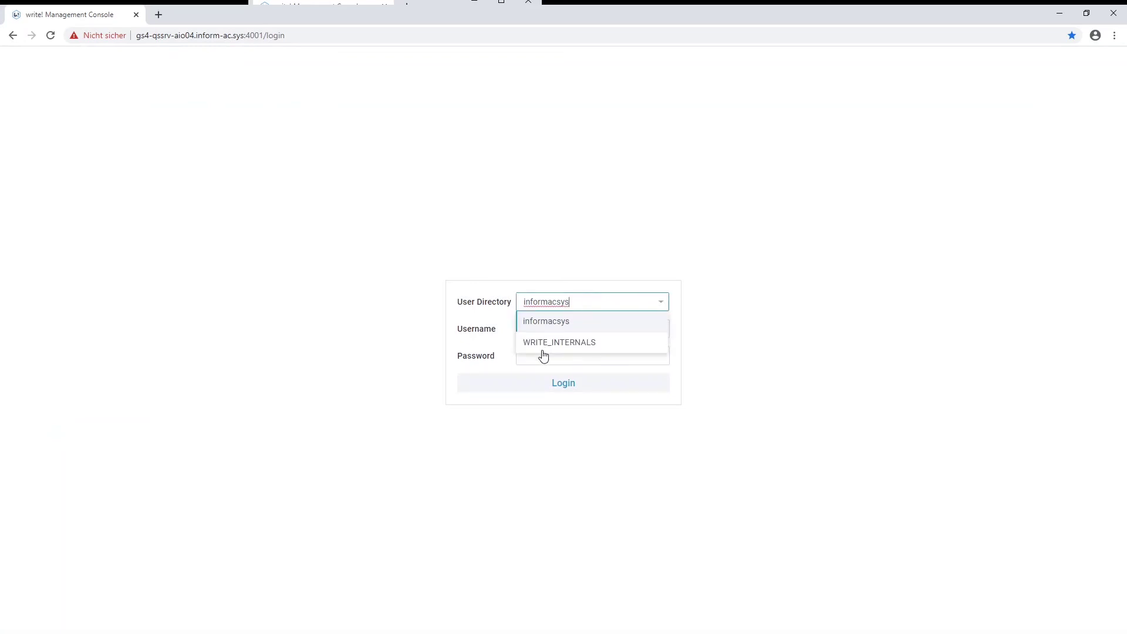
click(552, 323)
click(543, 329)
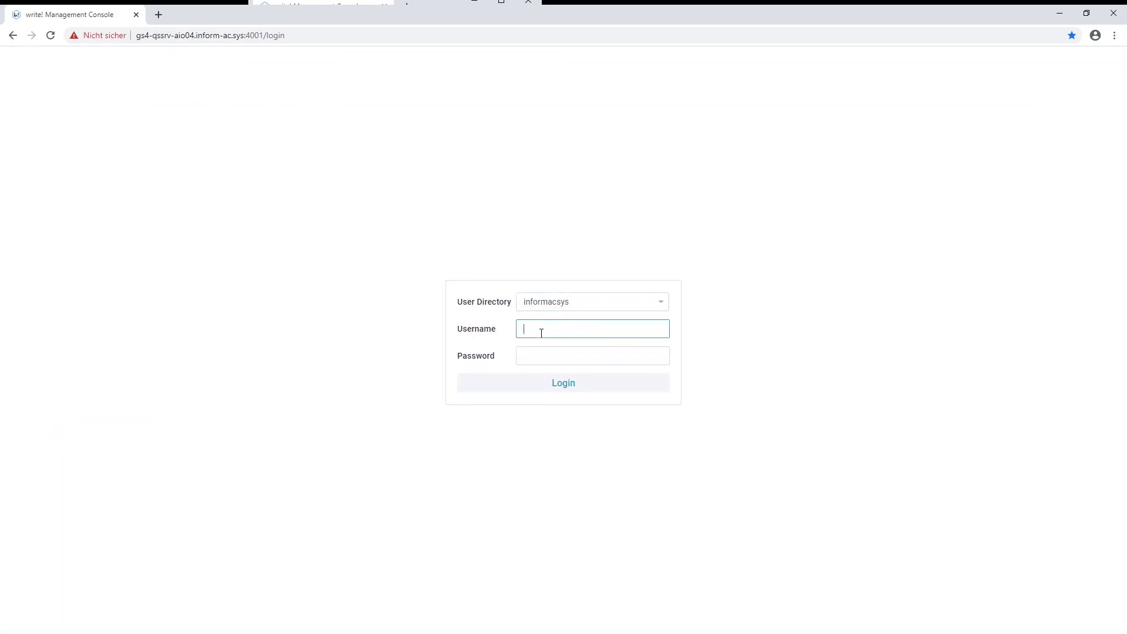
text(iirene)
key(Tab)
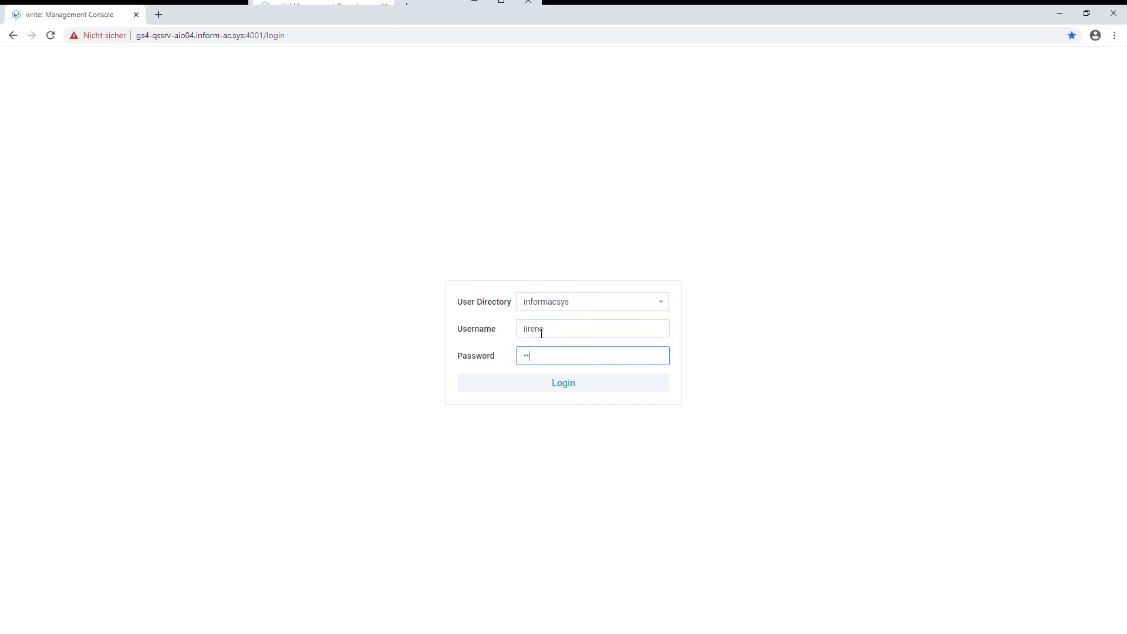
text(••••••••••)
click(557, 384)
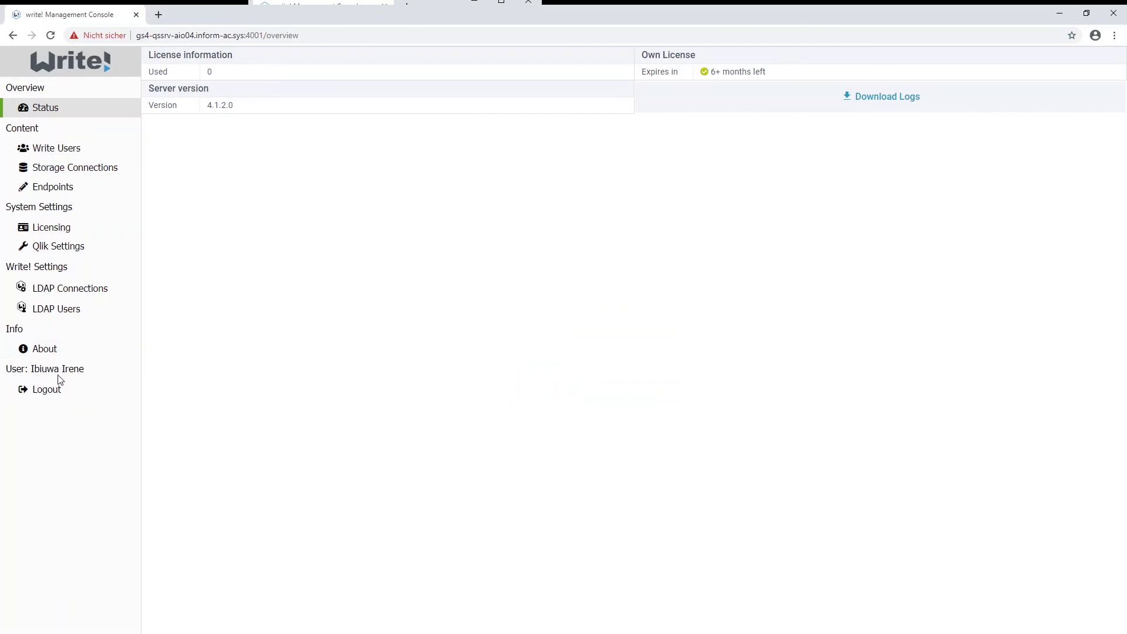
click(71, 310)
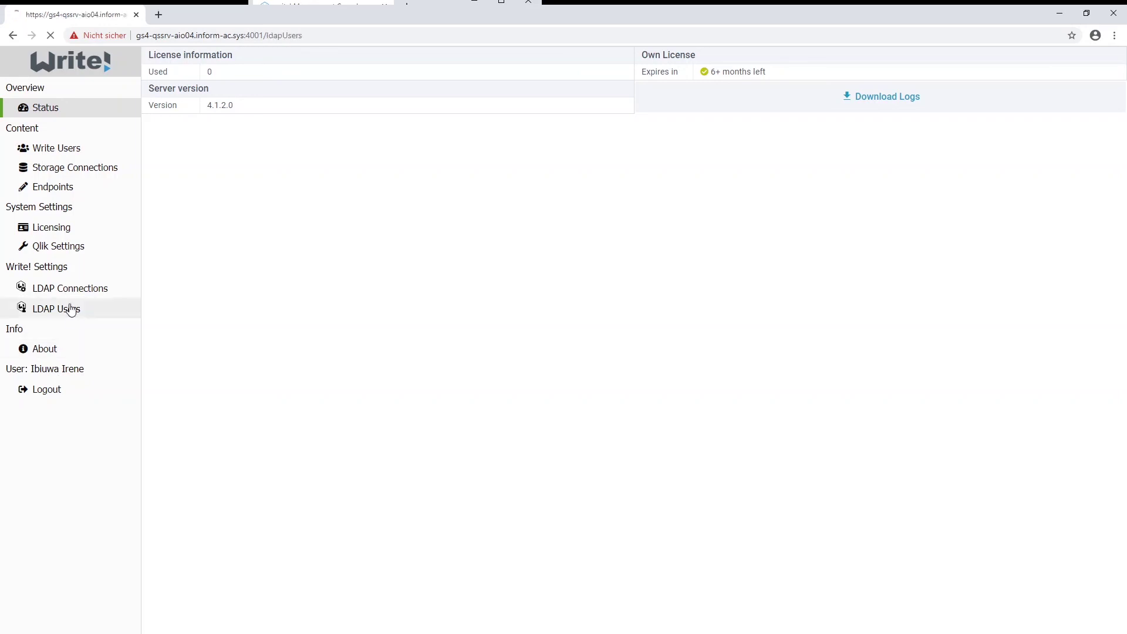